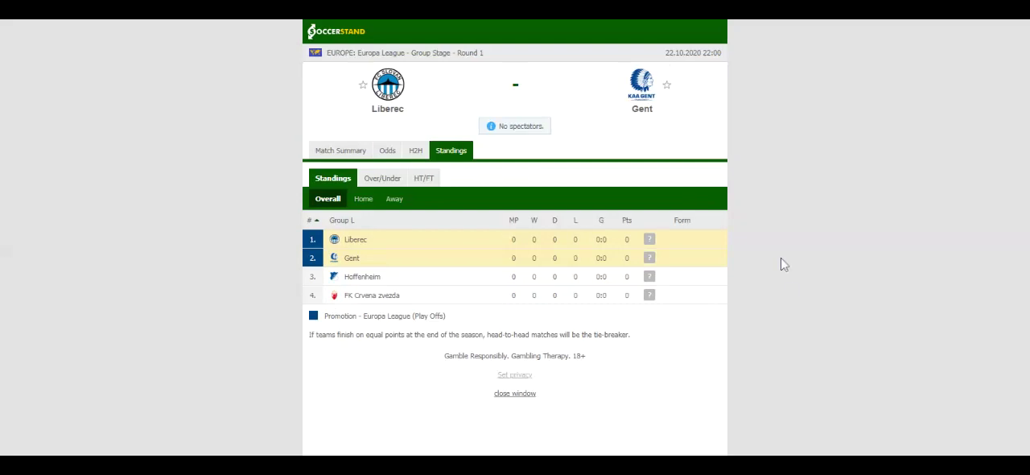
# - Check the match summary's absent players, then return to the Europa League Group L standings
pyautogui.click(340, 149)
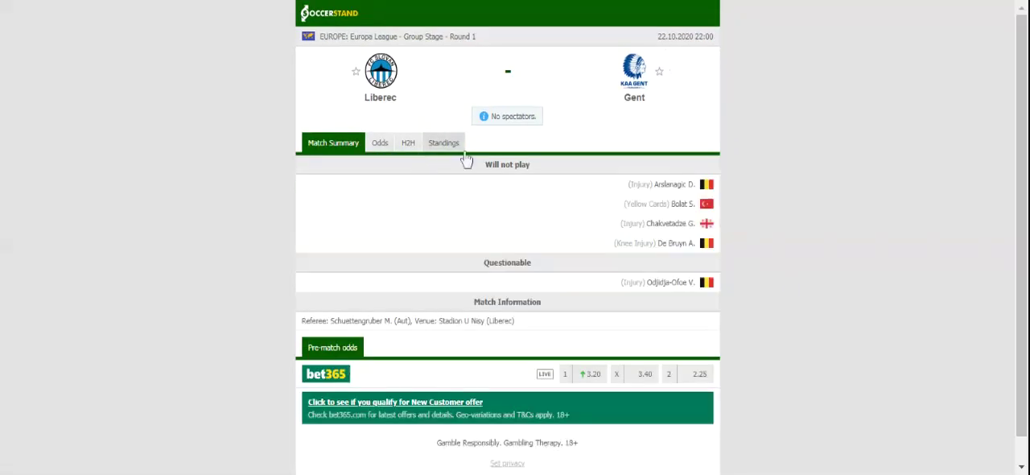
pyautogui.click(449, 144)
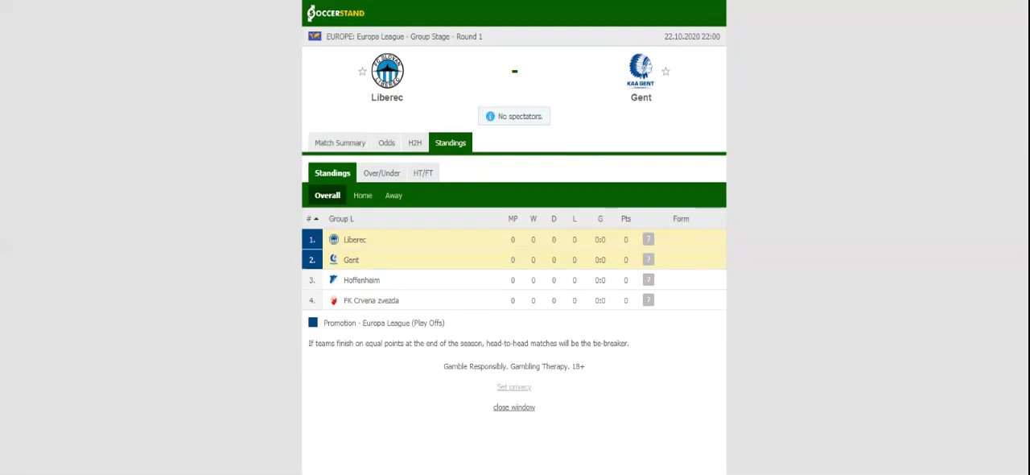
pyautogui.click(415, 143)
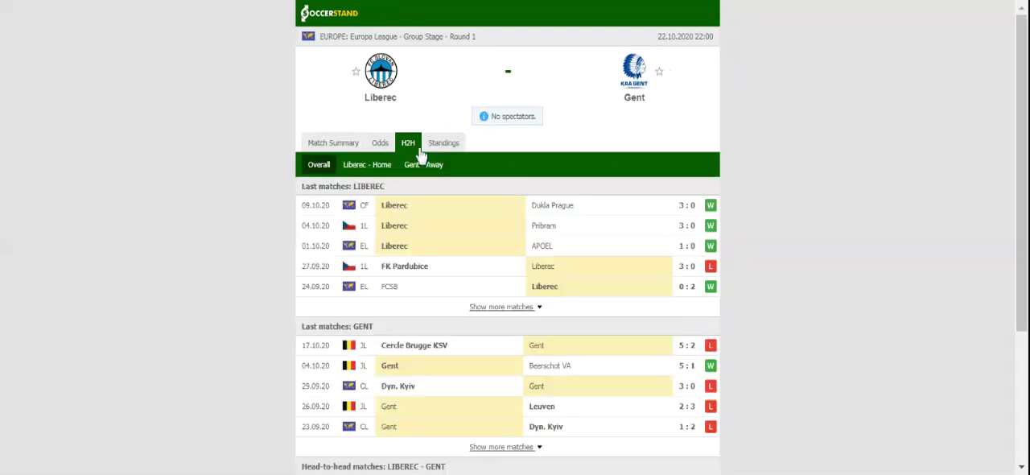